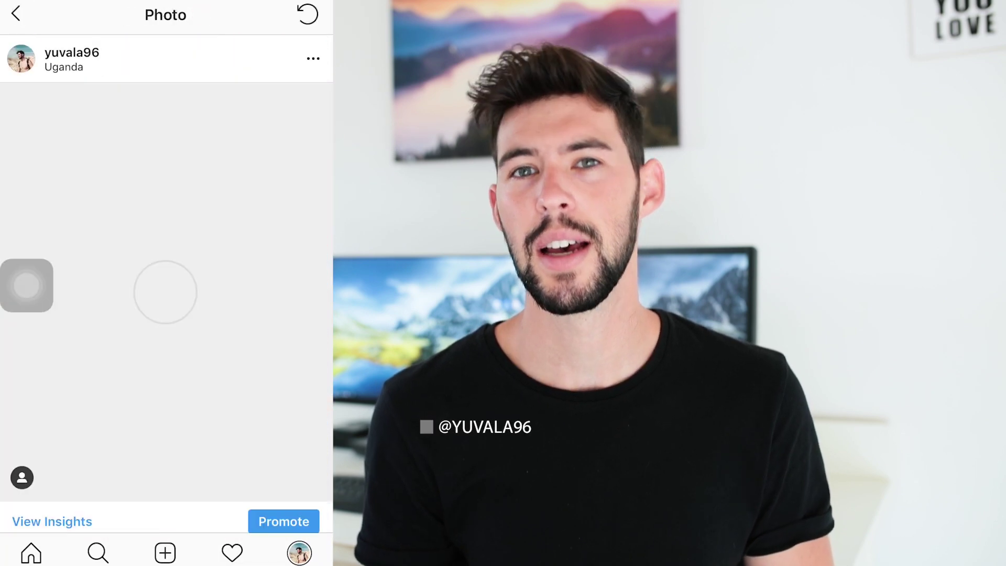
Create Sequence 02 at 1080×1350 from the Custom 'Vertical INSTAGRAM POST' preset
left_click(15, 14)
scroll(166, 314, "down", 3)
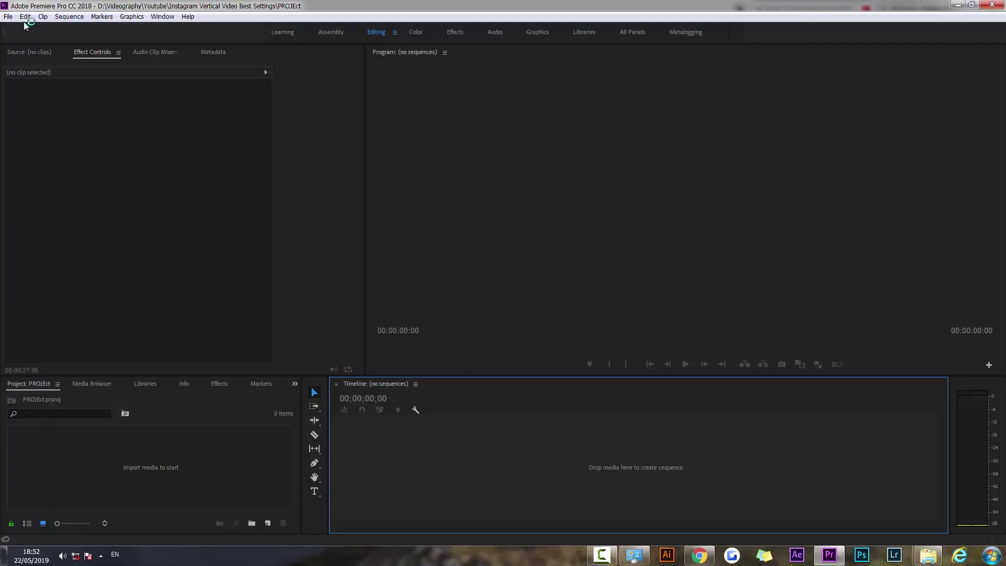
left_click(8, 17)
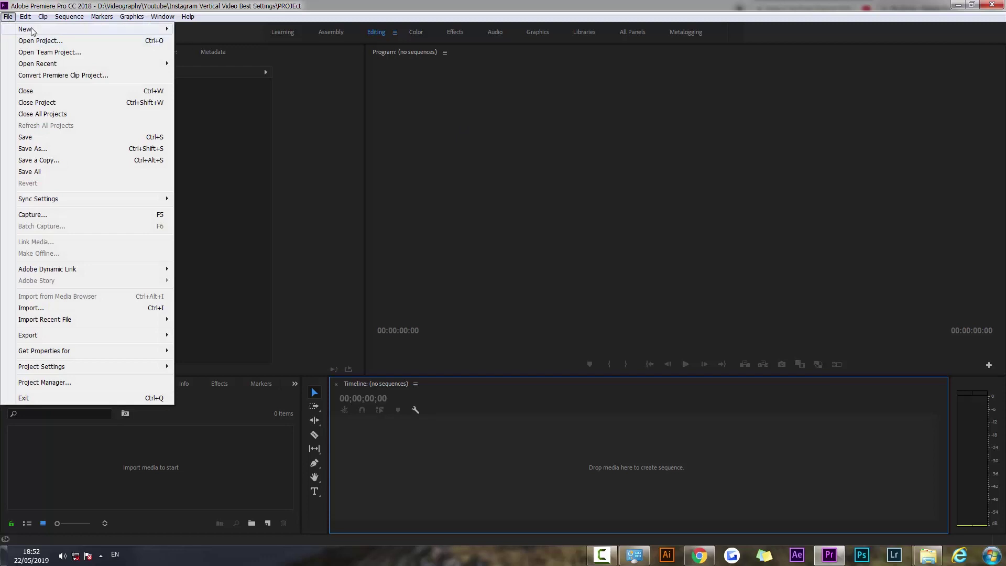
mouse_move(63, 29)
left_click(208, 52)
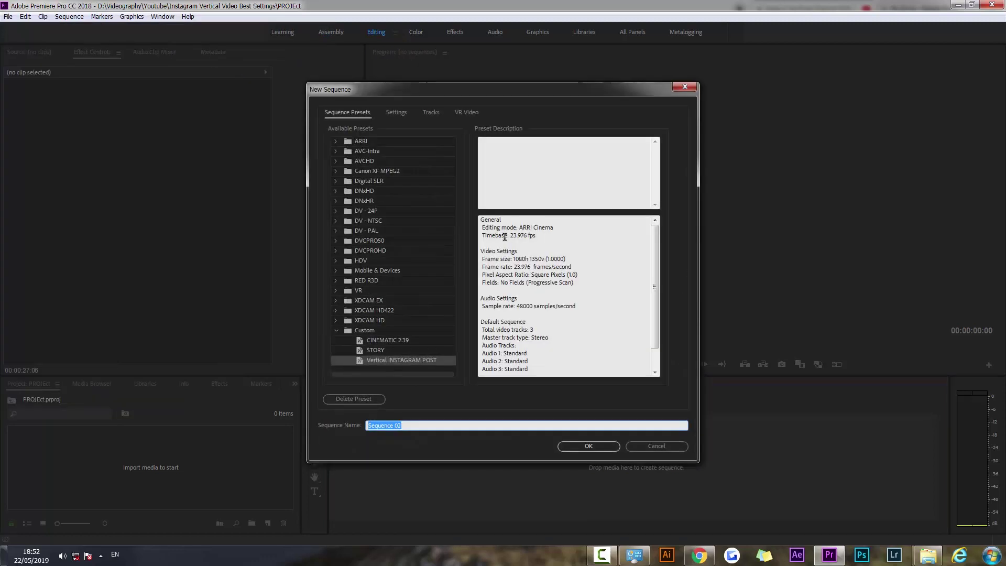
left_click(400, 359)
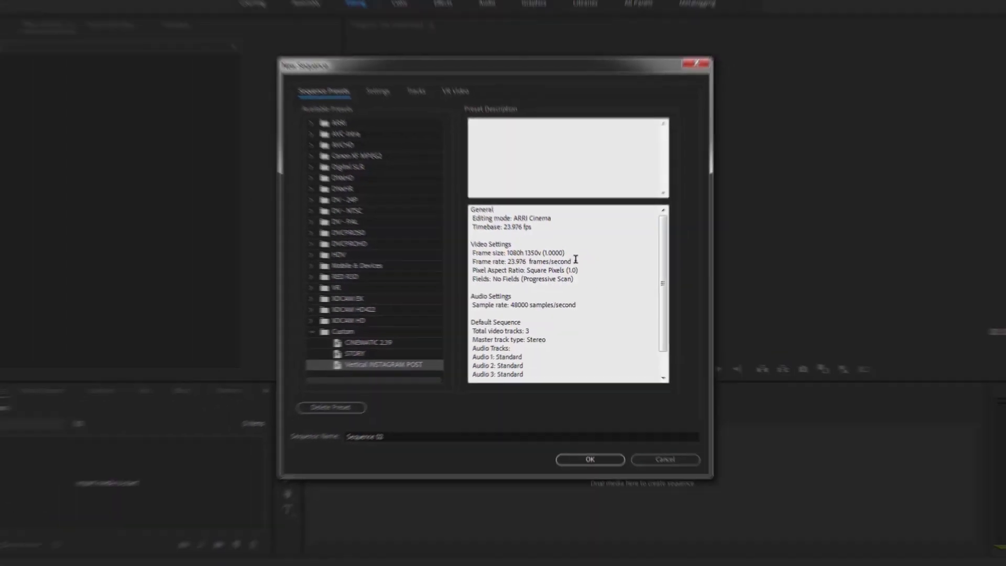
left_click(583, 449)
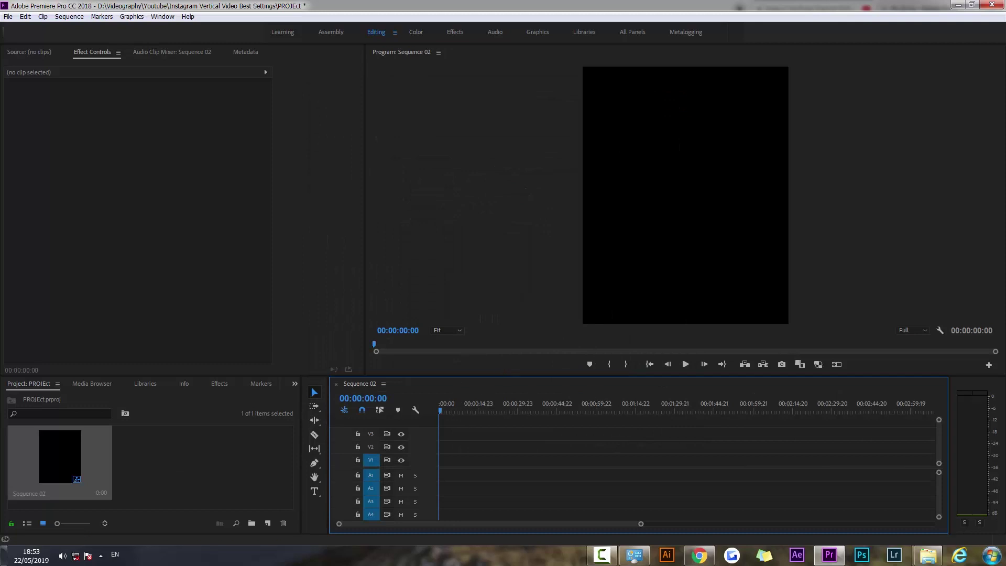
Import BalloonsOverBagan Commercial.mp4 and place it at the start of Sequence 02, keeping existing settings
left_click_drag(339, 457, 260, 478)
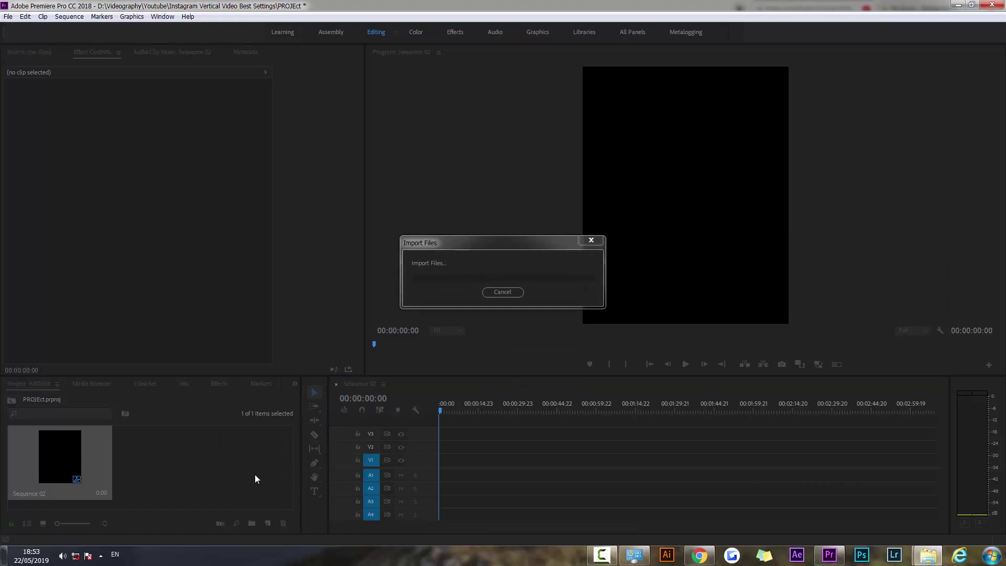
left_click_drag(137, 456, 425, 479)
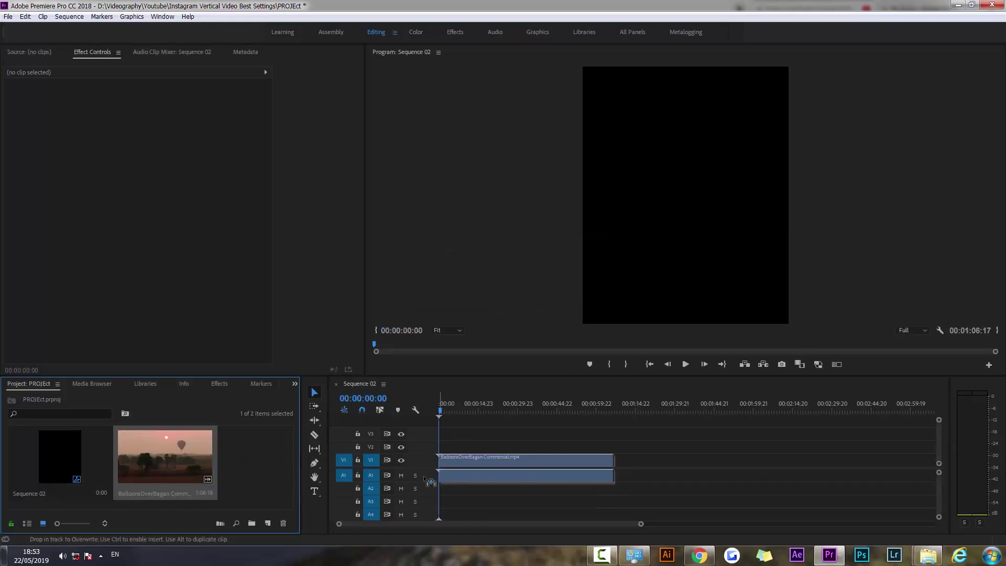
left_click_drag(426, 479, 427, 479)
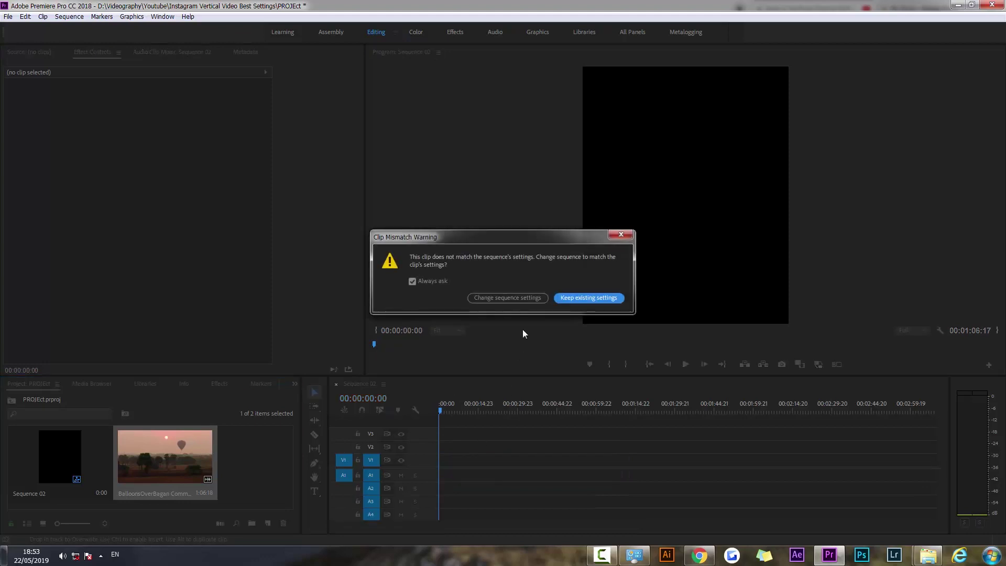
left_click(575, 300)
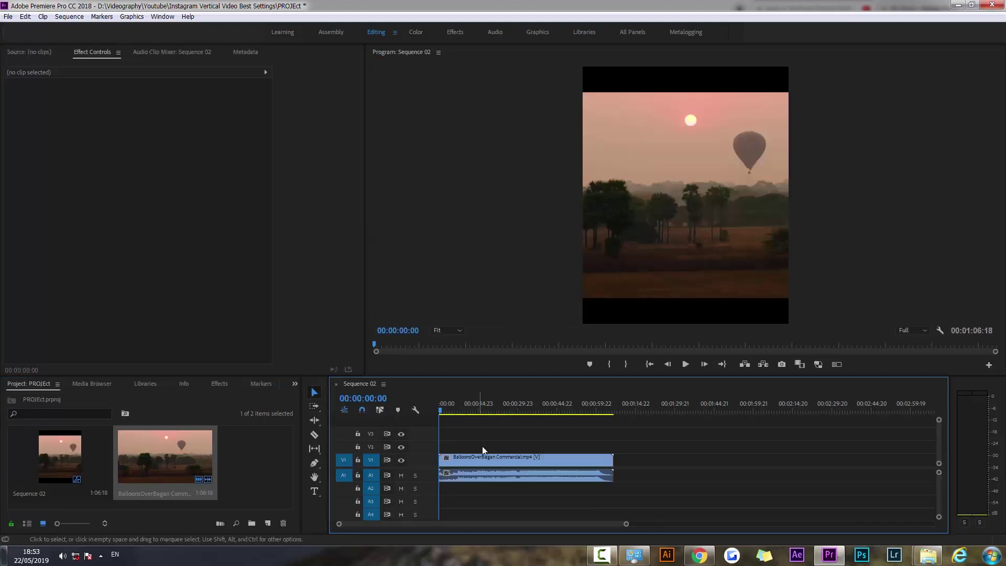
Scale the balloon clip up to about 125.2 so it fills the vertical frame
left_click(482, 460)
left_click(49, 95)
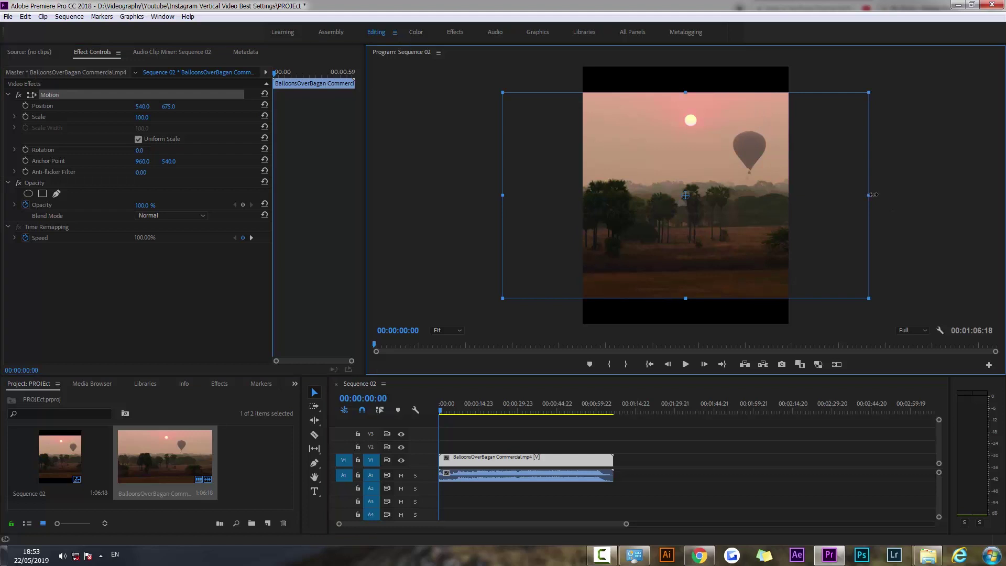
left_click_drag(870, 195, 913, 187)
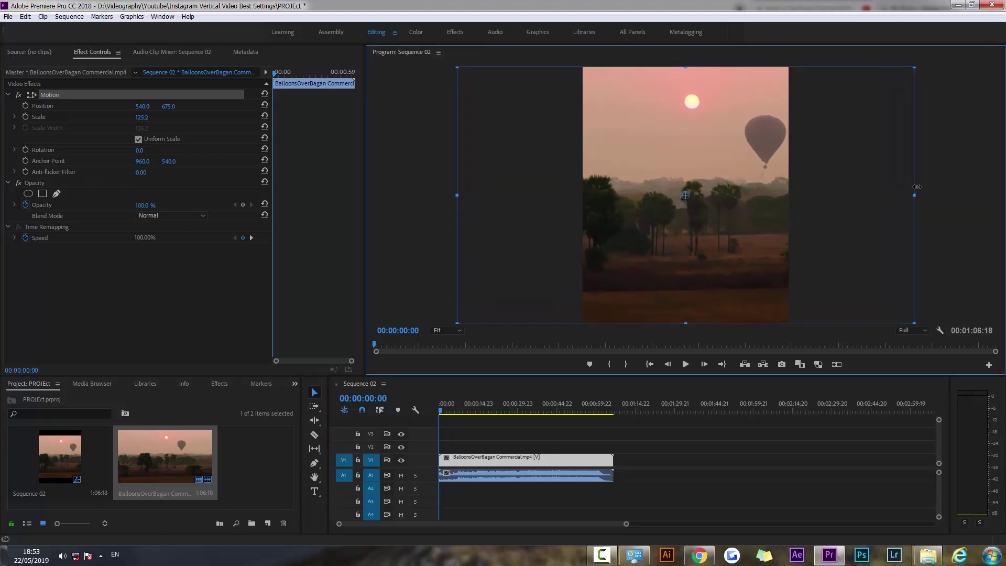
left_click(613, 459)
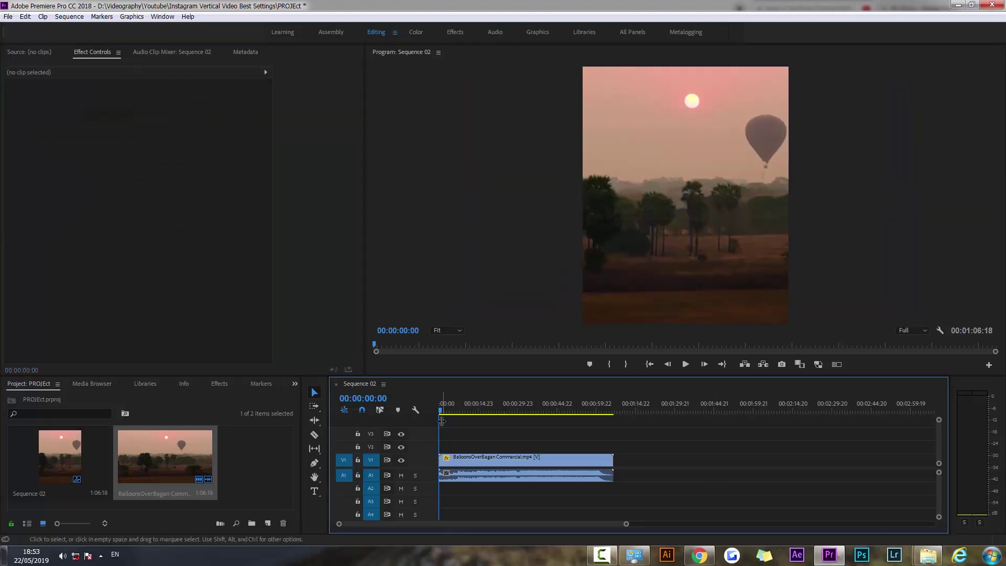
Cut the clip at 22:02, where the balloon-over-field shot begins
left_click_drag(442, 411, 480, 408)
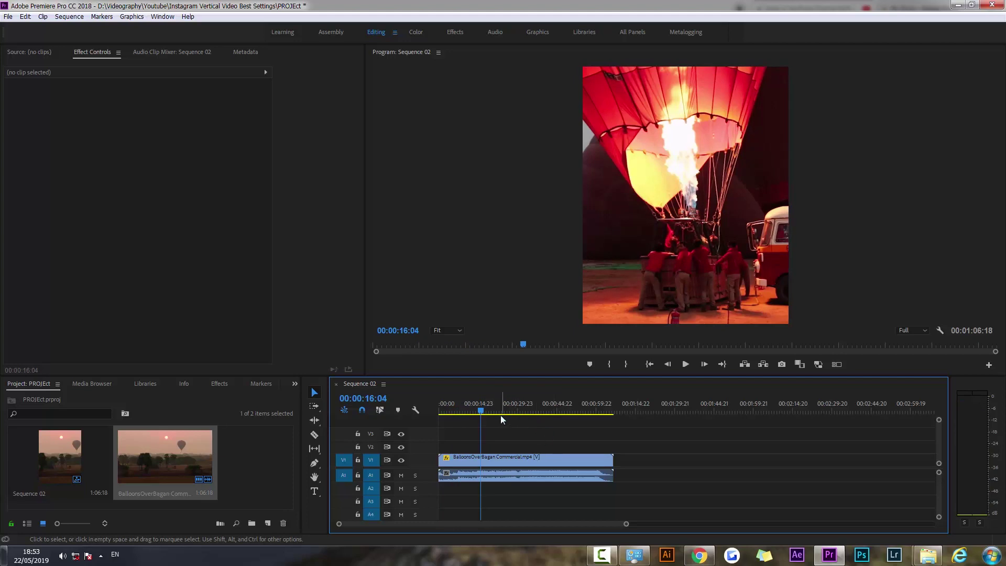
left_click(482, 411)
left_click_drag(483, 411, 496, 412)
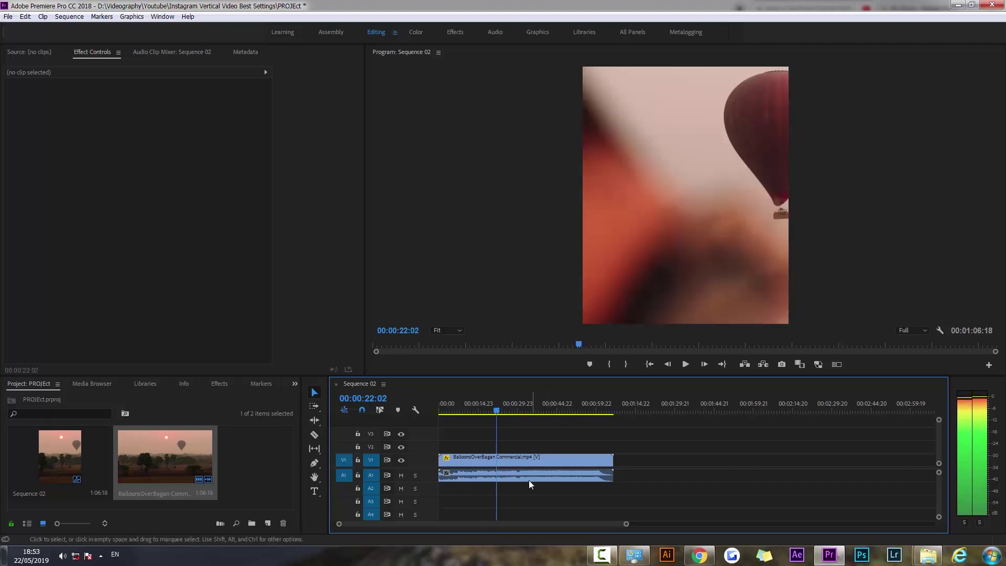
key("c")
left_click(497, 459)
key("v")
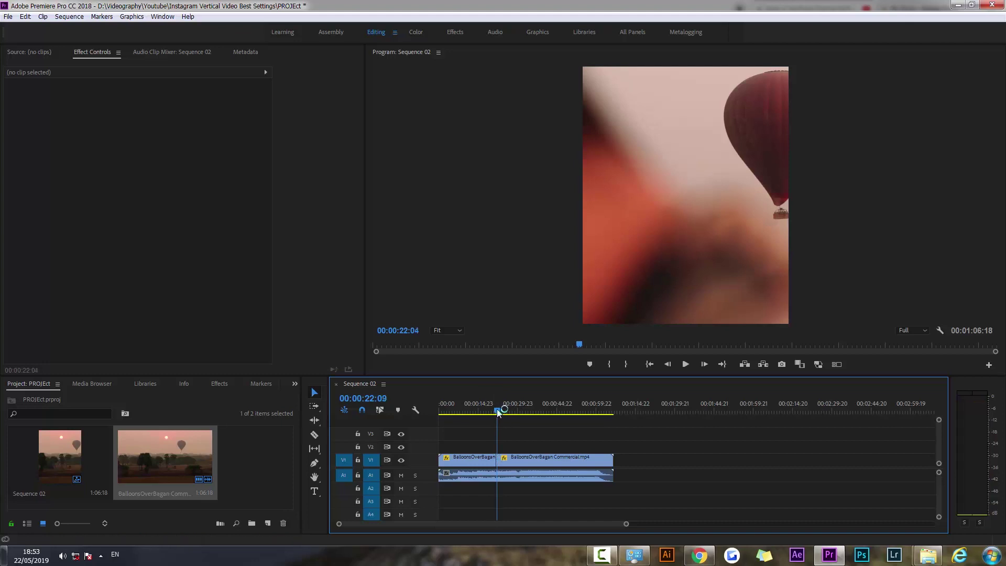
Add a second edit at 23:20, where the balloon-over-field shot ends
left_click(504, 411)
key("j")
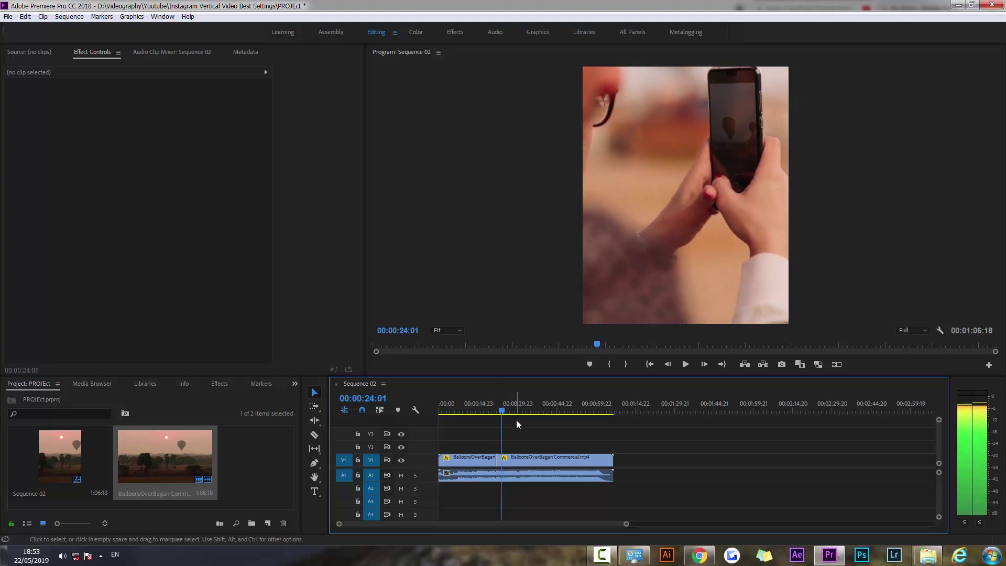
key("Right")
key("ctrl+k")
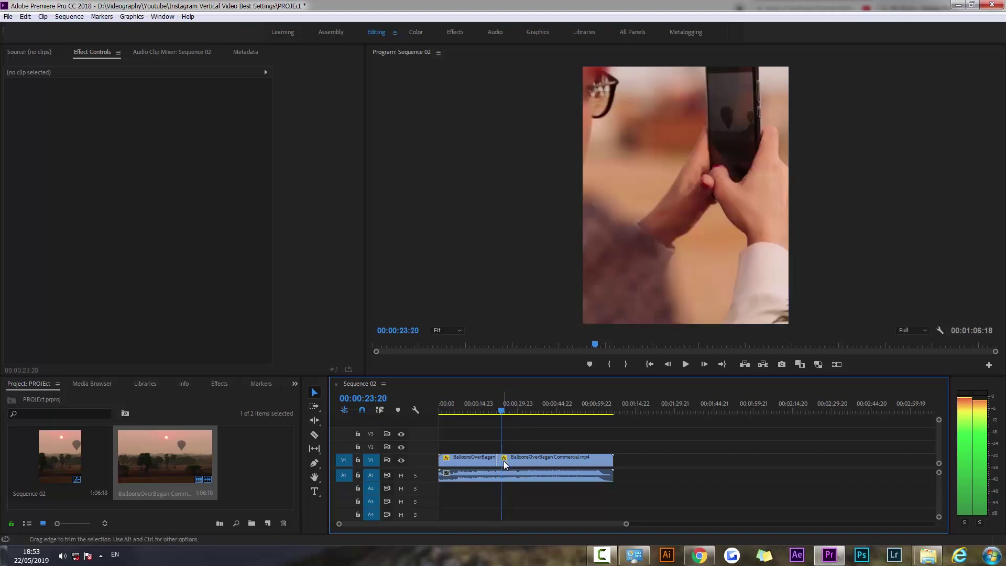
left_click_drag(501, 414, 500, 413)
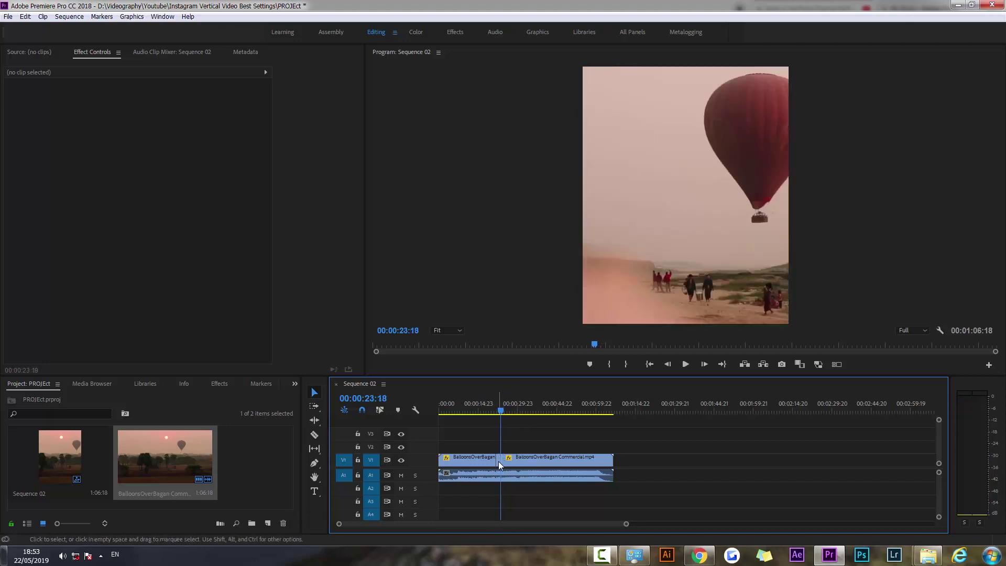
Move the balloon-over-field piece left in the Program monitor so the balloon is centred
left_click(498, 461)
left_click(50, 95)
left_click(702, 256)
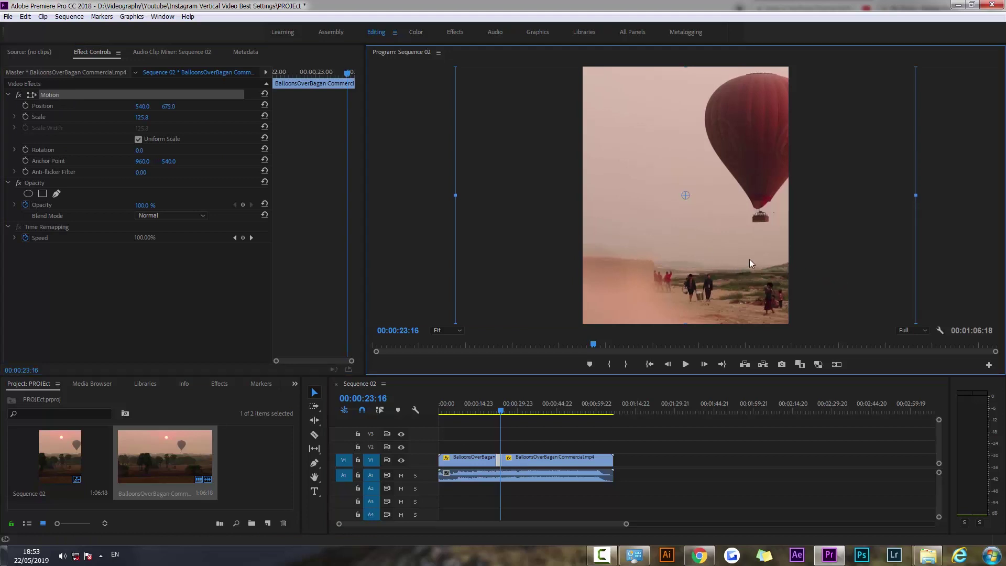
left_click_drag(749, 260, 677, 263)
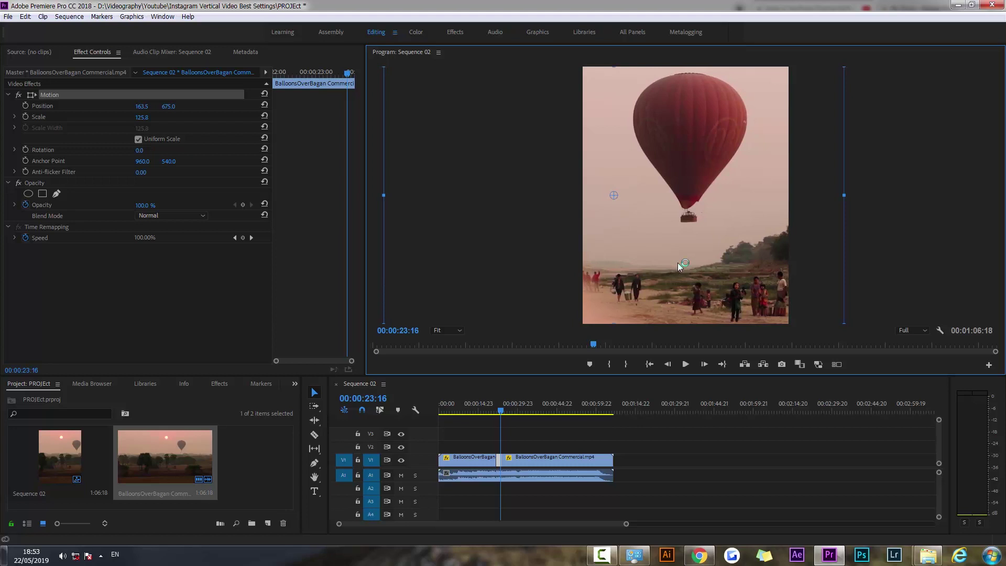
left_click(719, 438)
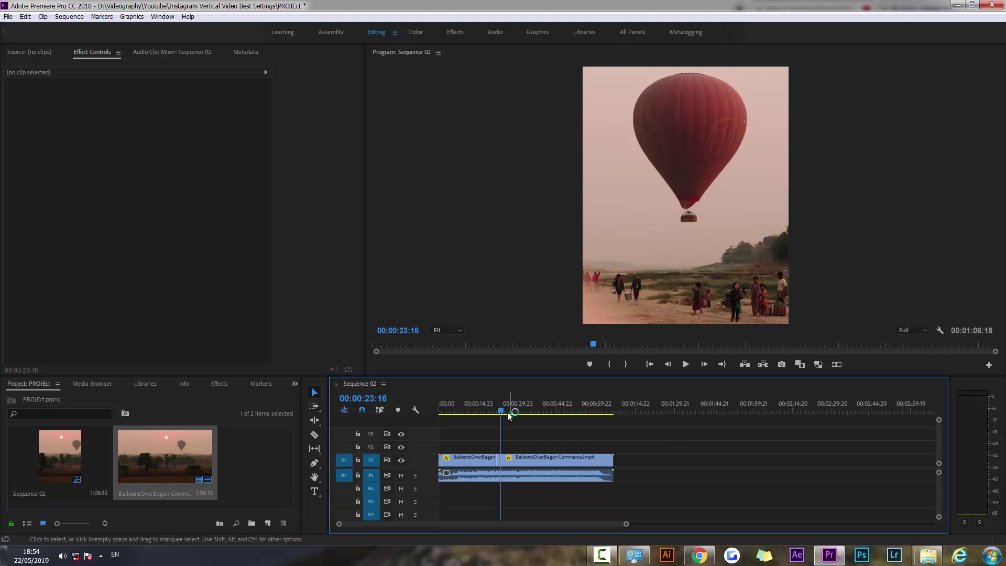
Set the sequence out point at 00:00:58:08 and return the playhead to 00:00:00:00
left_click_drag(500, 411, 591, 412)
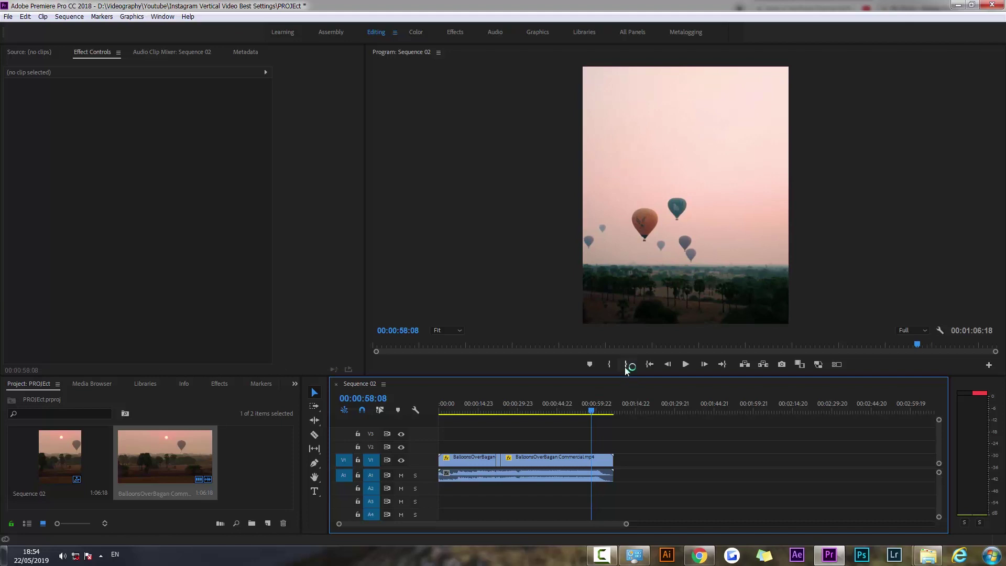
left_click(630, 369)
key("o")
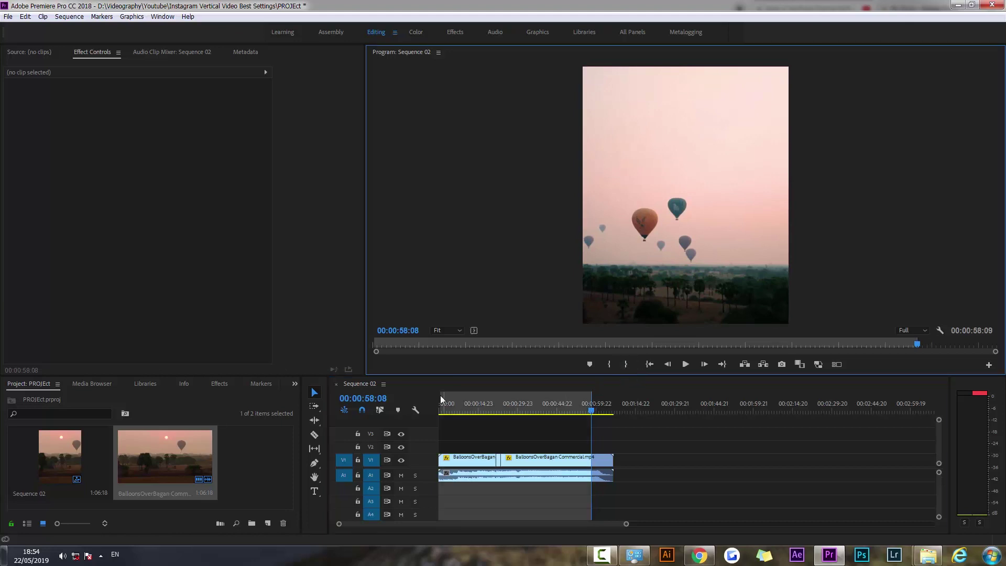
left_click_drag(590, 411, 410, 407)
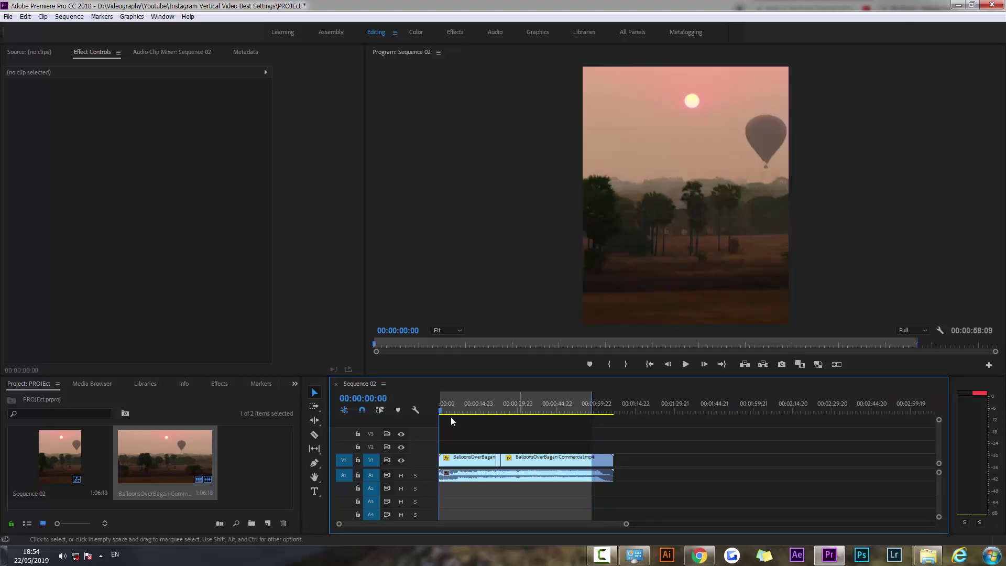
Open the Export Settings for Sequence 02, showing H.264 with Match Source - High bitrate
left_click(9, 17)
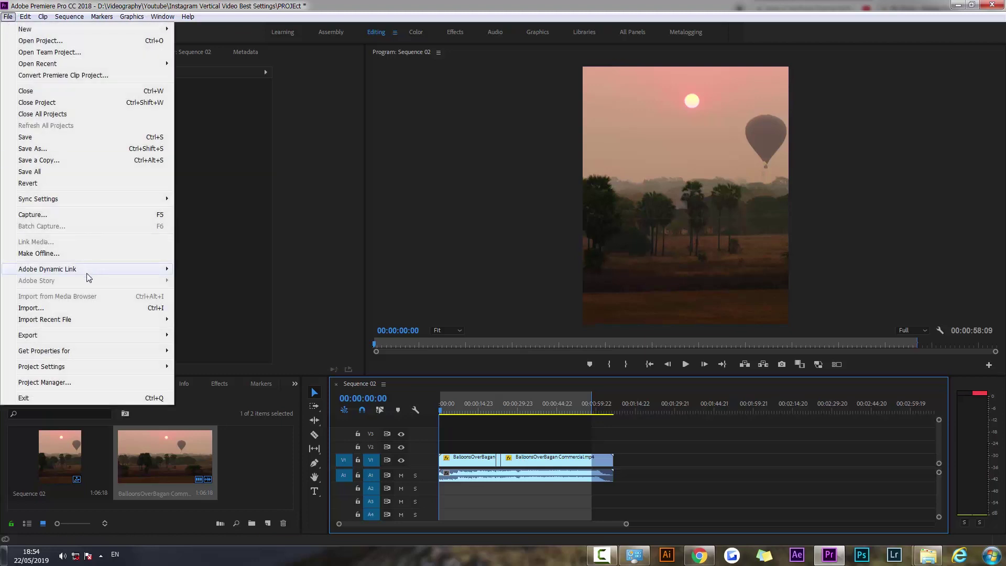
mouse_move(147, 337)
left_click(197, 338)
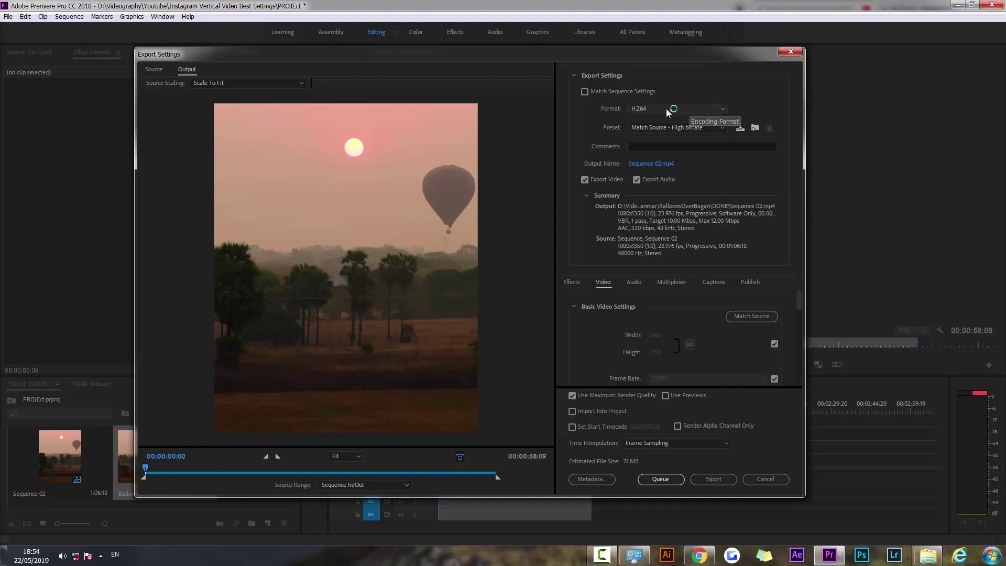
left_click(685, 128)
Keep Match Source - High bitrate, match video to source, and enable Render at Maximum Depth
left_click(684, 127)
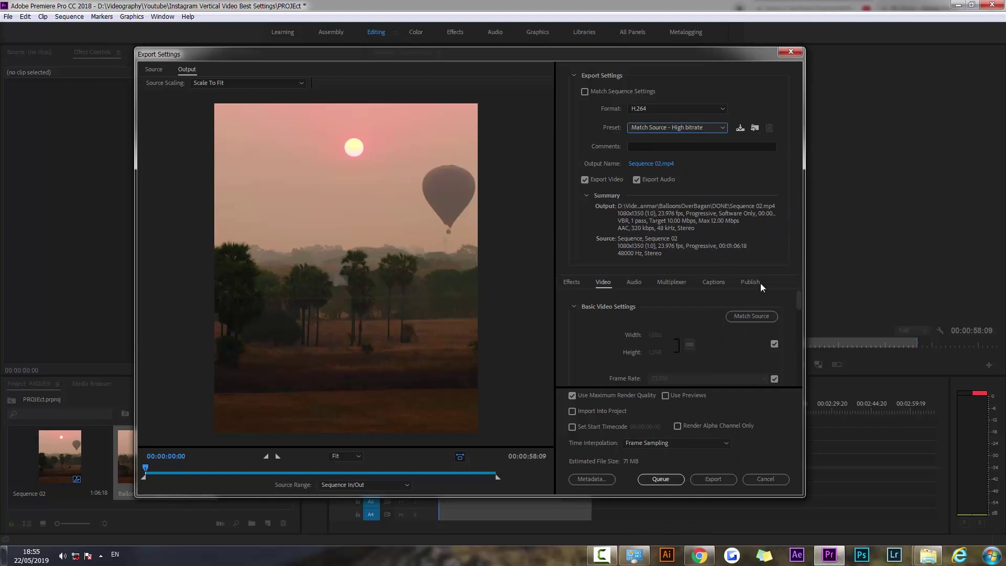
left_click_drag(799, 300, 798, 303)
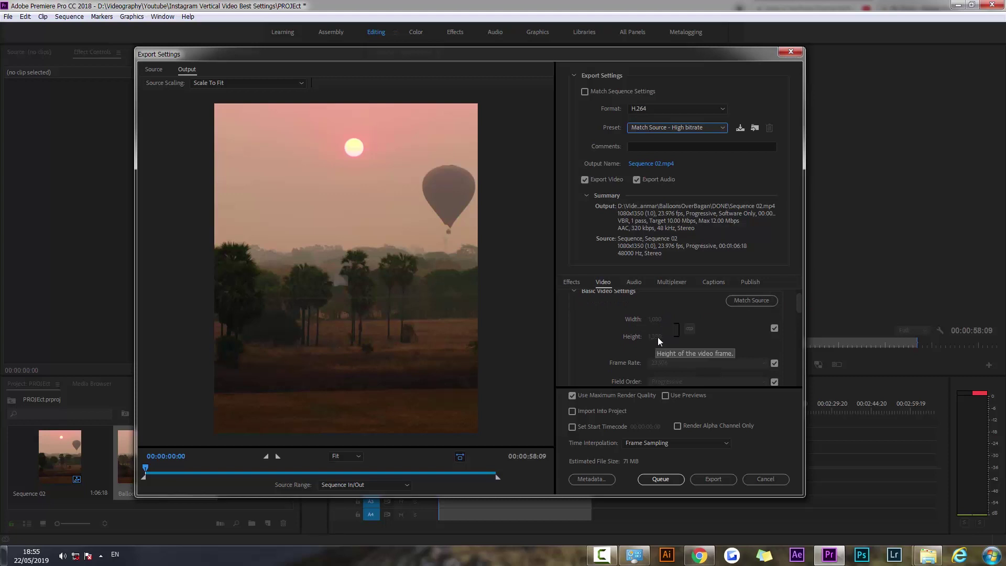
left_click(751, 301)
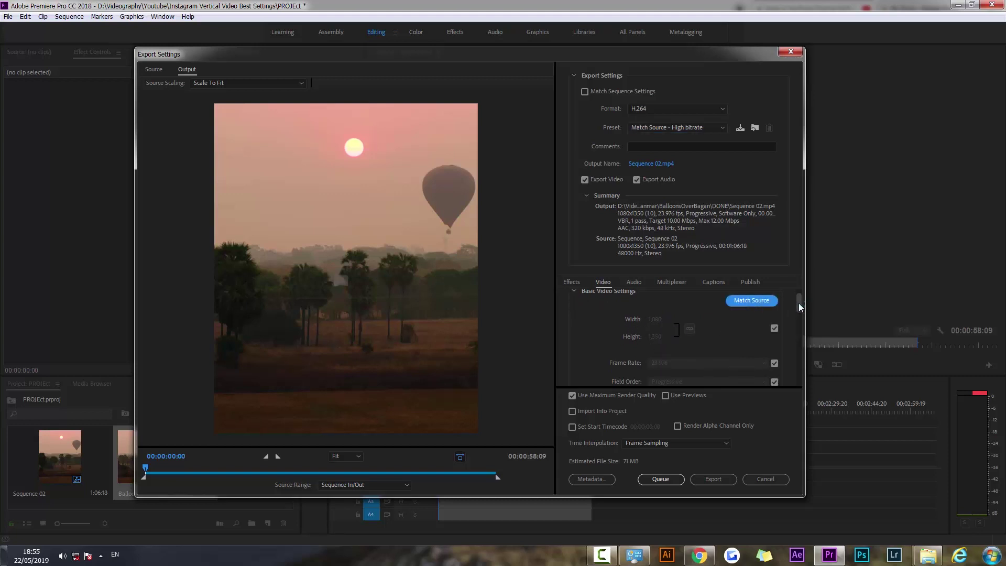
left_click_drag(799, 303, 796, 323)
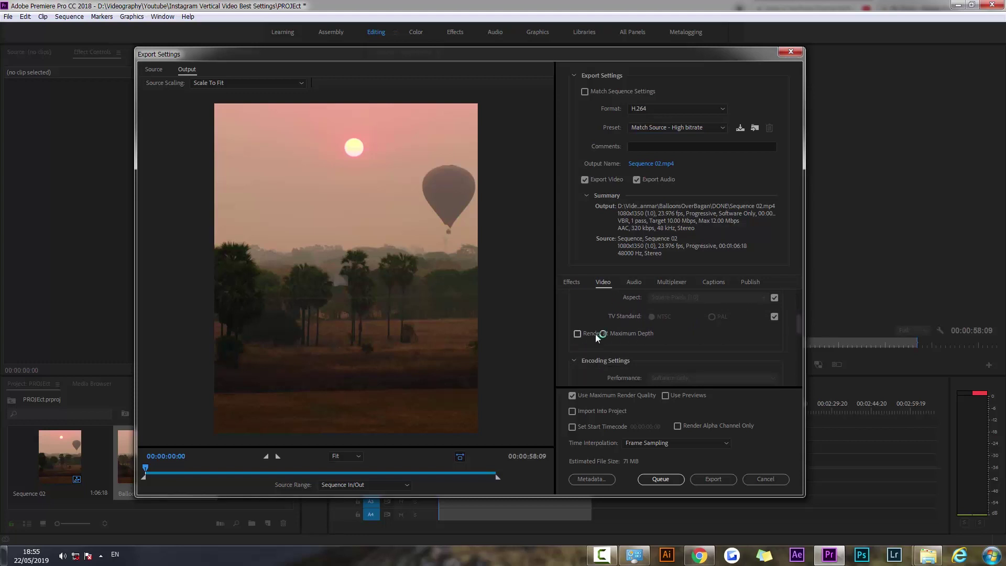
left_click(577, 333)
left_click_drag(800, 327, 795, 364)
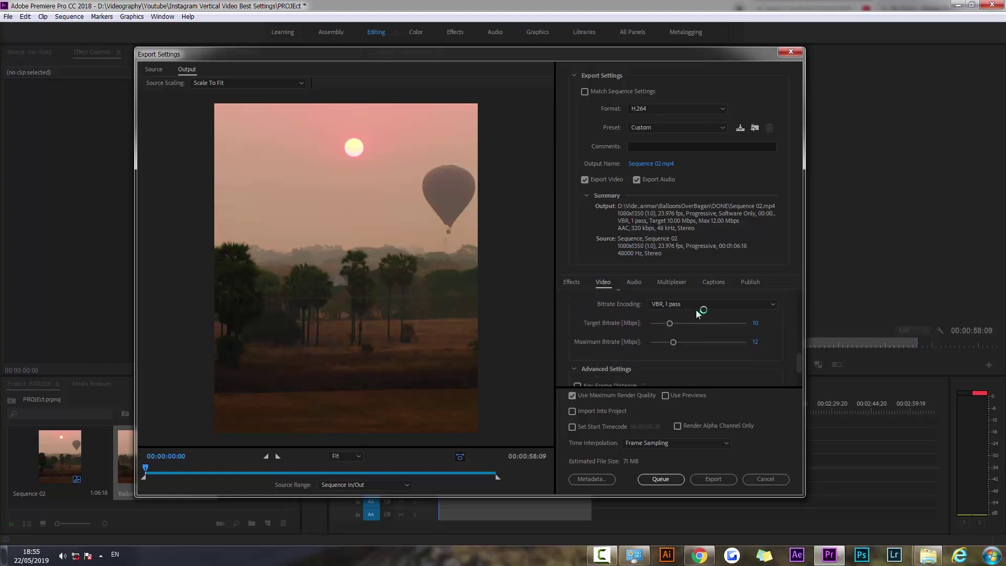
Set bitrate encoding to VBR, 2 pass with 10.27 Mbps target and 10.91 Mbps maximum
left_click(692, 304)
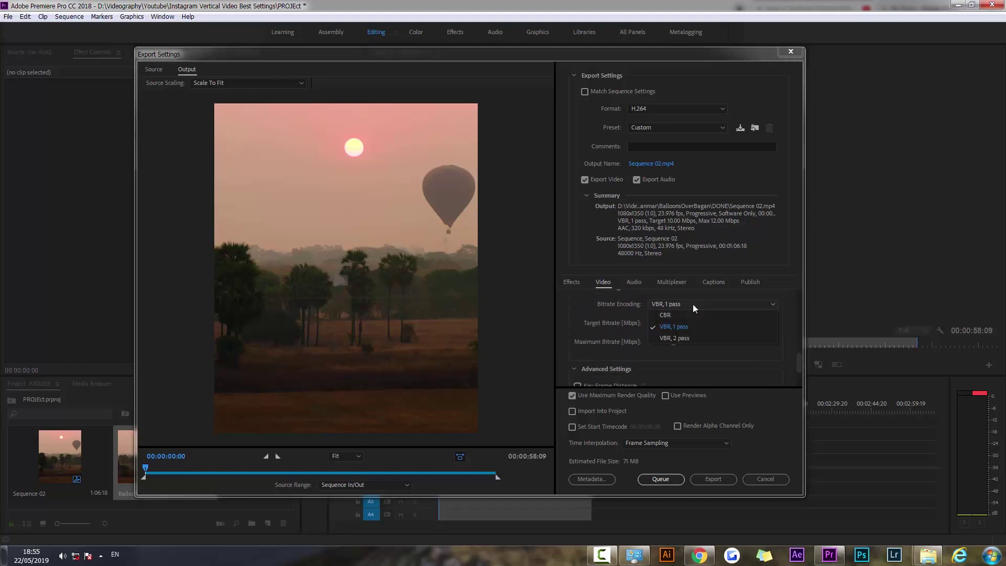
left_click(676, 338)
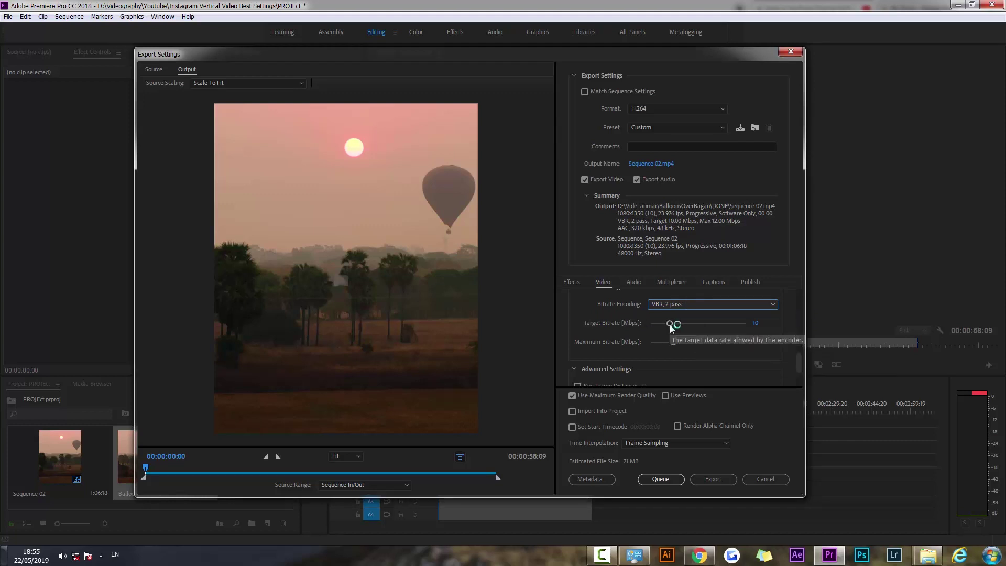
left_click_drag(670, 325, 670, 325)
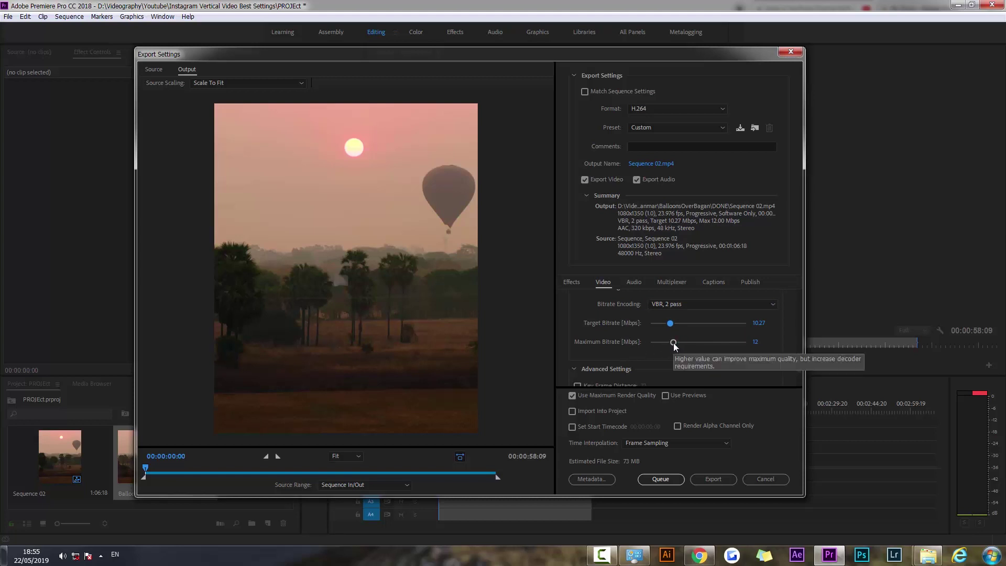
left_click(674, 343)
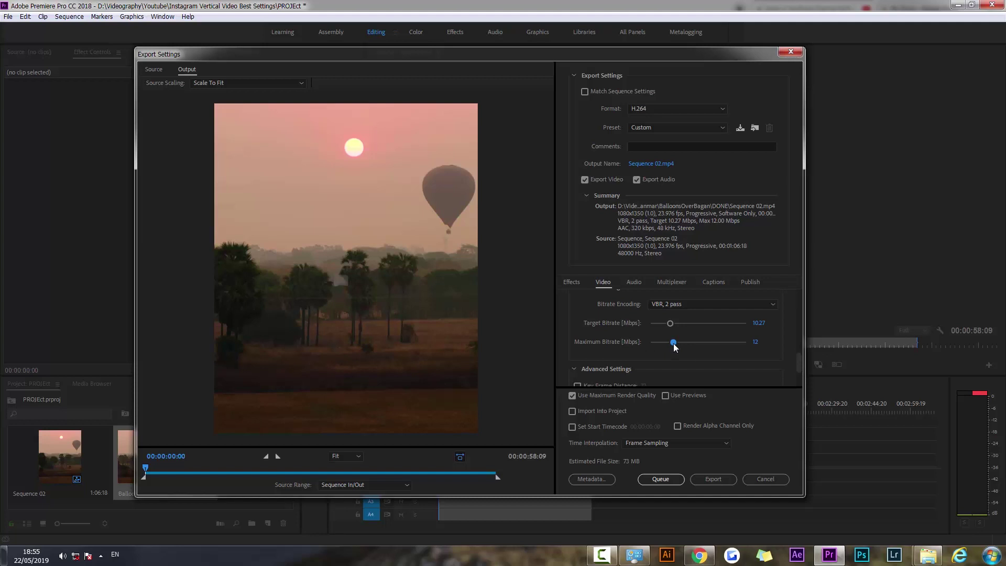
left_click_drag(673, 343, 671, 342)
left_click_drag(799, 362, 802, 372)
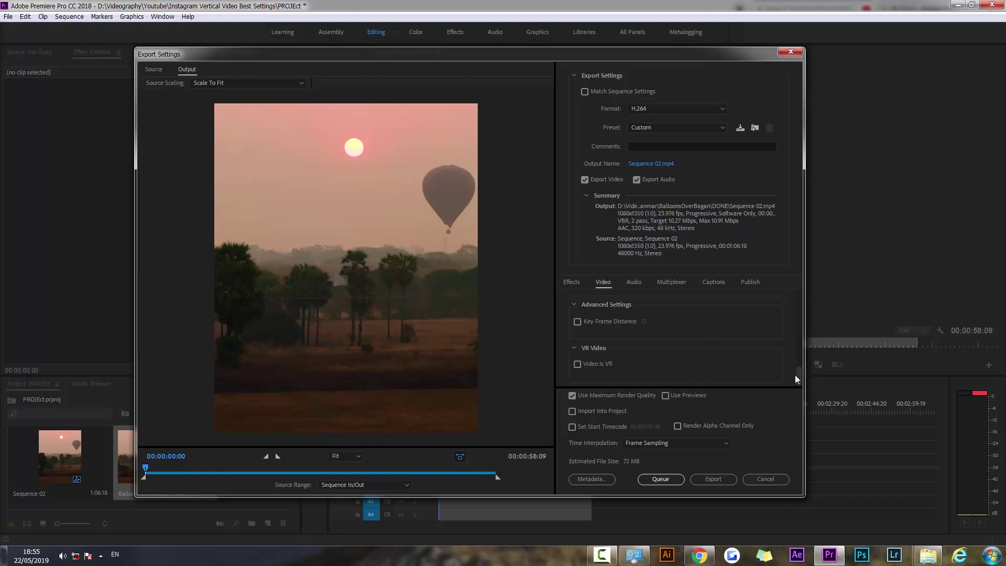
Lower the target bitrate to 9.18 Mbps, bringing the maximum to 9.26 Mbps (about 66 MB)
left_click_drag(794, 375, 796, 357)
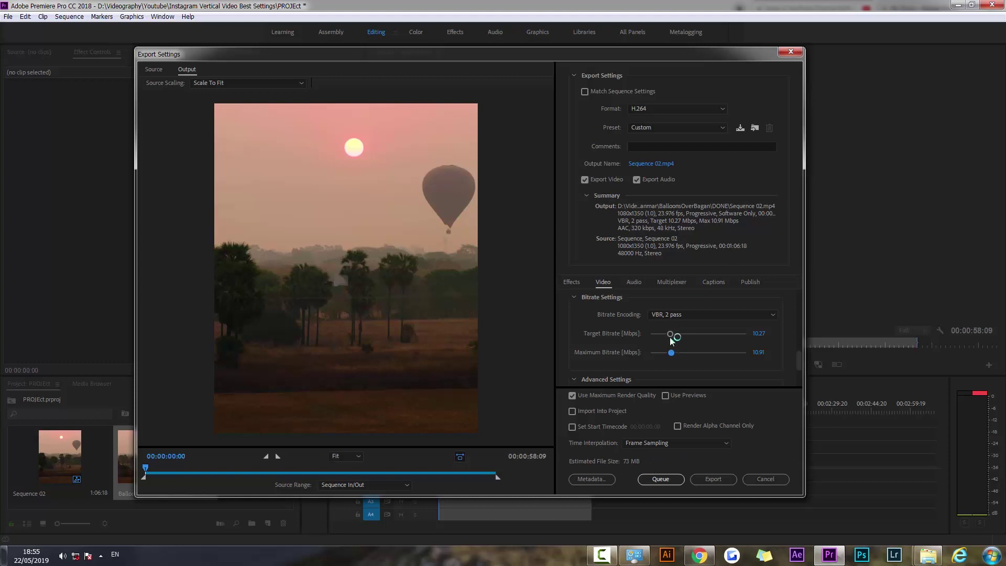
left_click_drag(669, 336, 668, 353)
left_click_drag(667, 335, 668, 335)
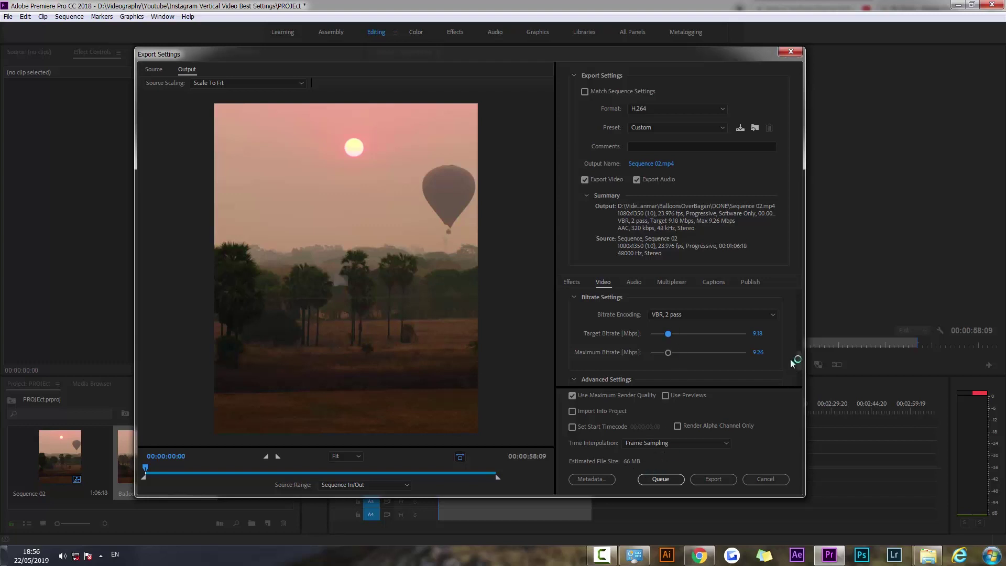
left_click_drag(802, 361, 793, 389)
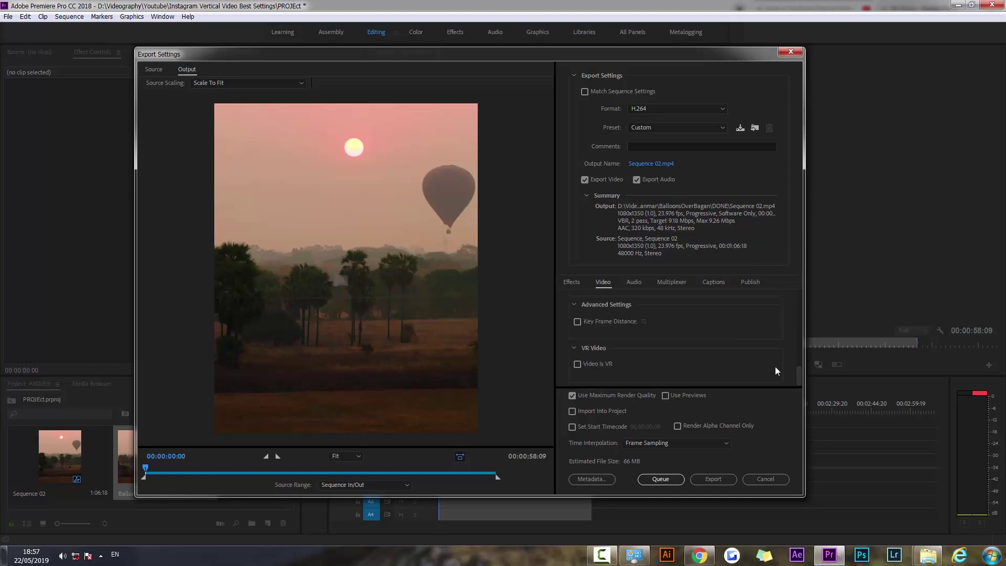
left_click_drag(800, 377, 799, 360)
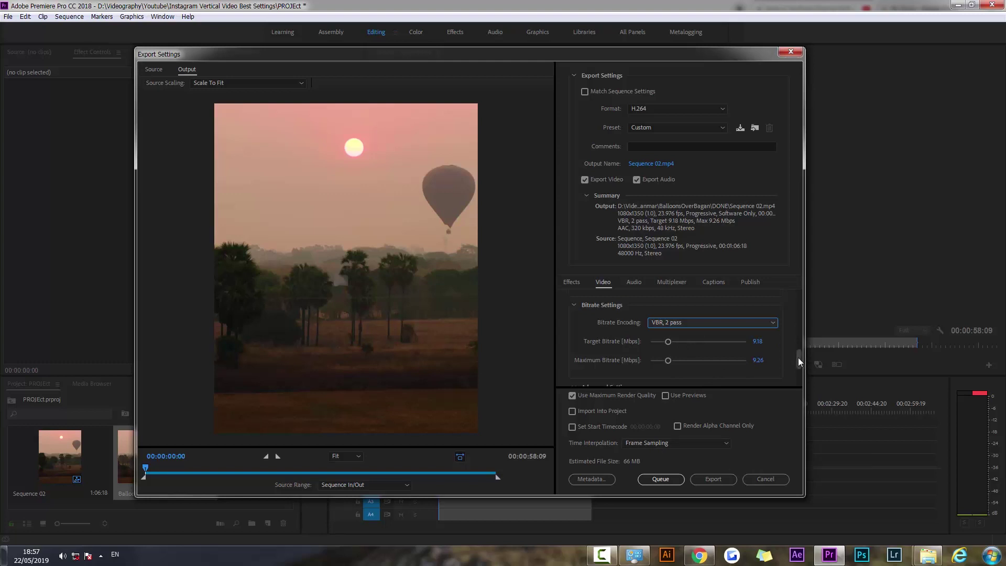
left_click_drag(797, 357, 790, 394)
Export Sequence 02 as H.264 1080x1350 with VBR 2 pass at 9.18 Mbps
left_click(707, 481)
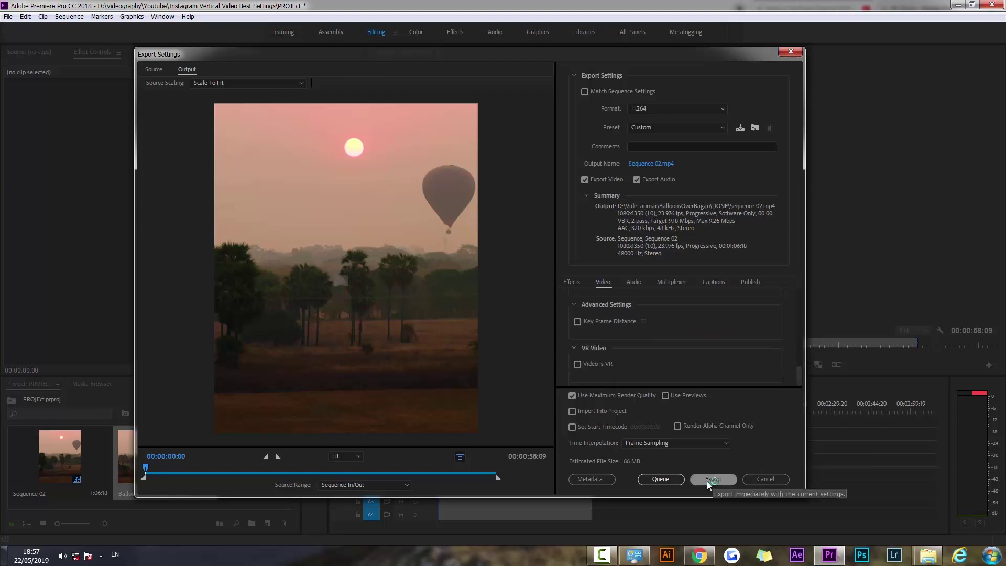